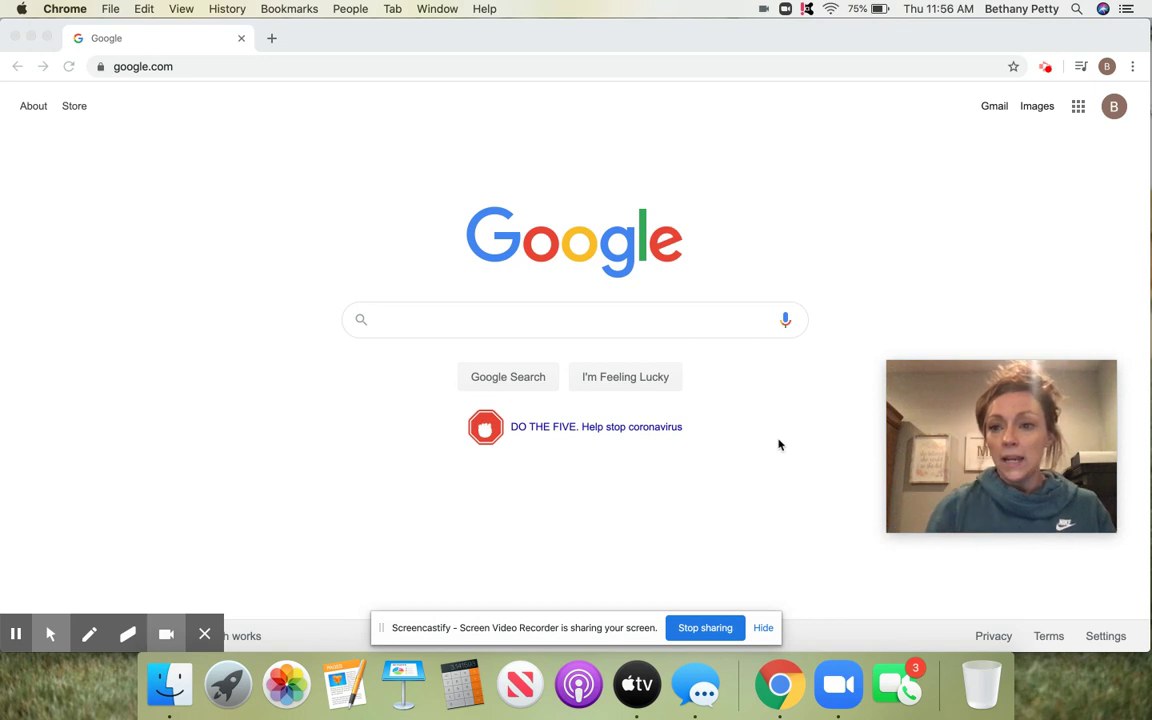
# Step: Open Google Calendar from the Google home page
pyautogui.click(1078, 107)
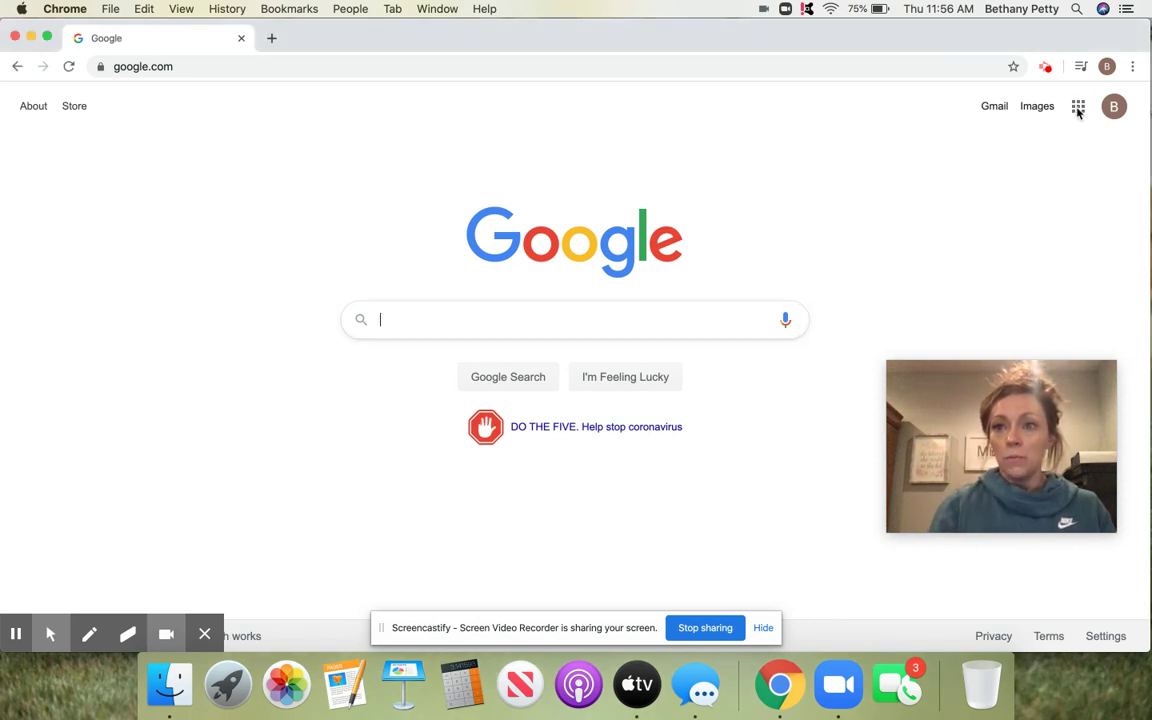
pyautogui.click(1078, 107)
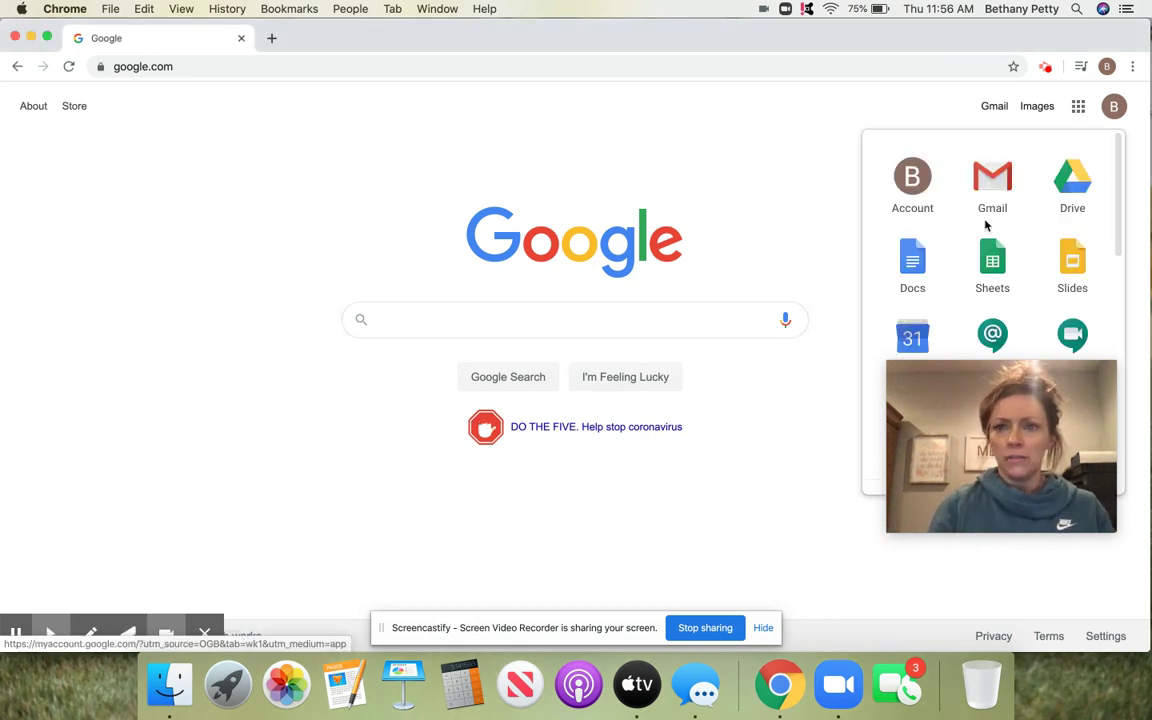
pyautogui.moveTo(980, 415); pyautogui.dragTo(213, 186)
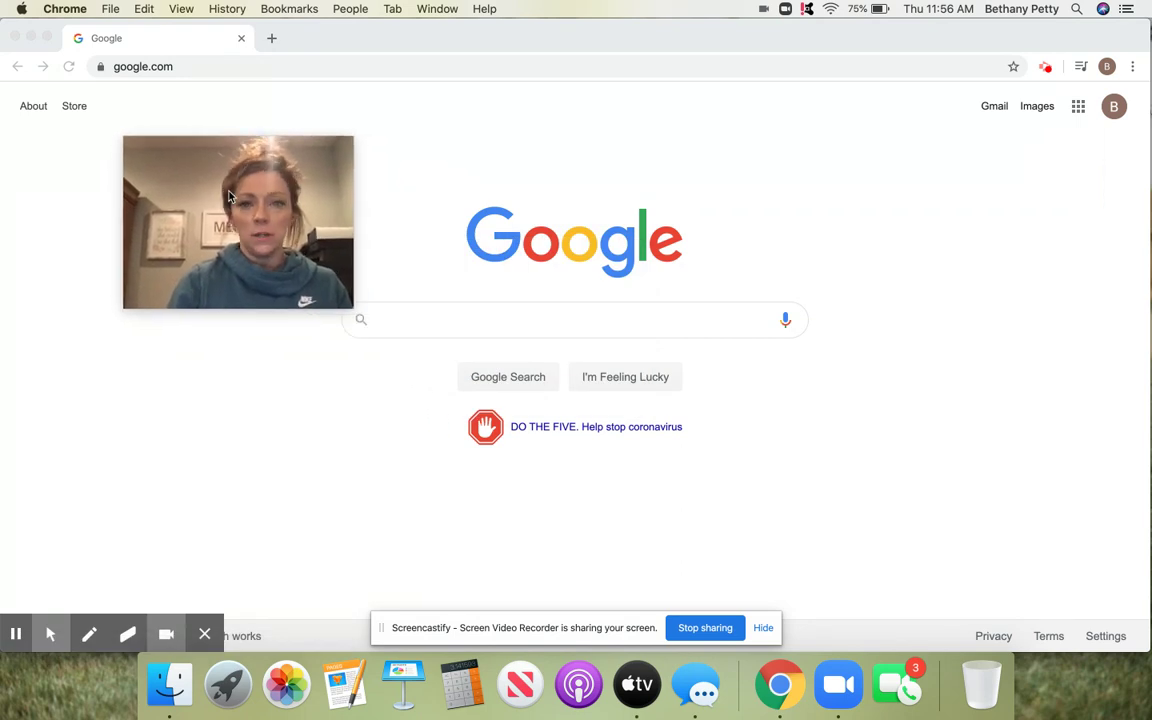
pyautogui.click(1078, 107)
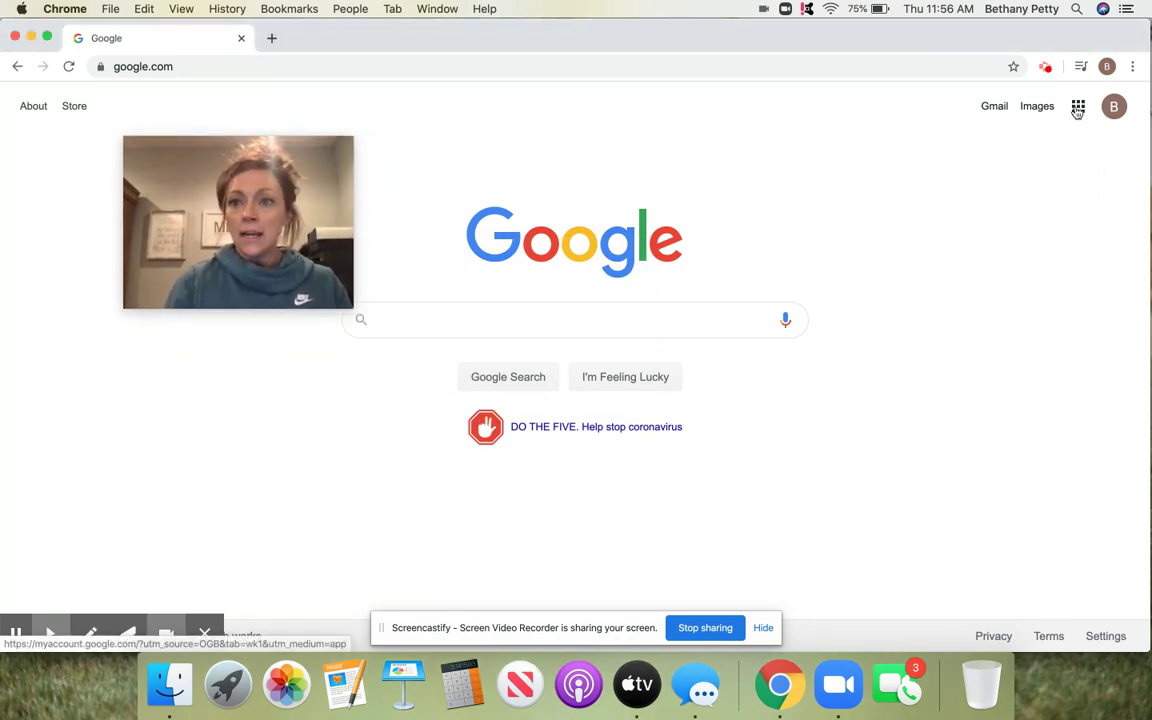
pyautogui.click(1078, 107)
pyautogui.click(928, 337)
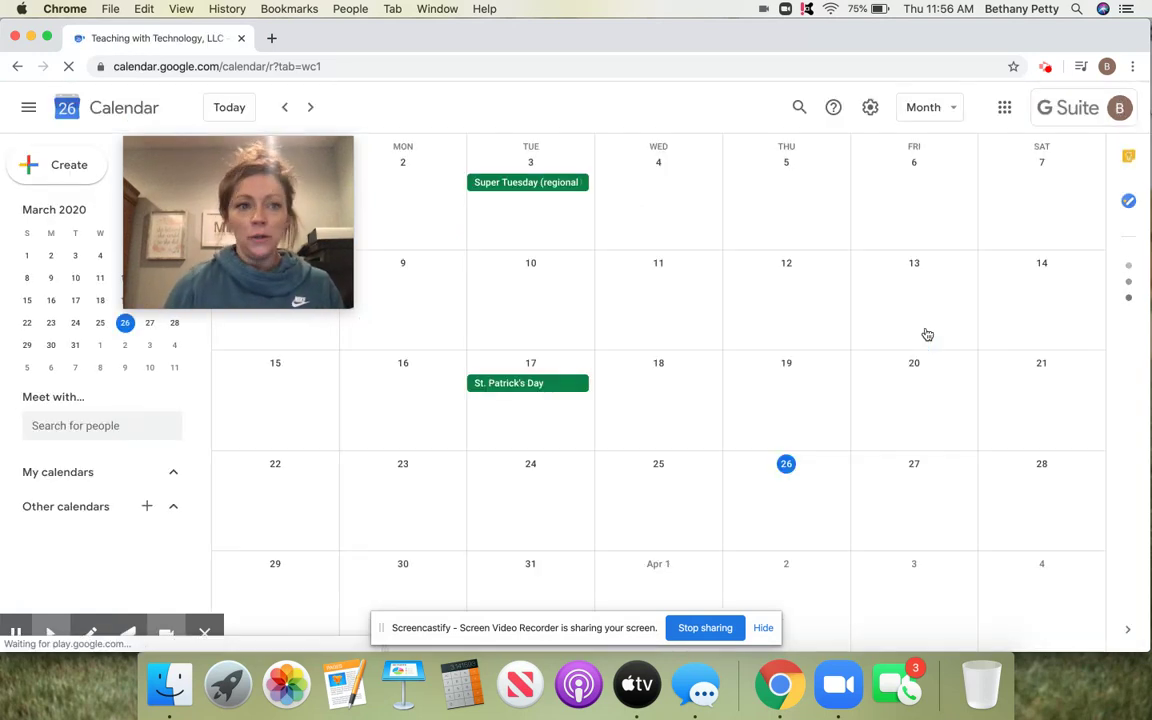
pyautogui.click(951, 109)
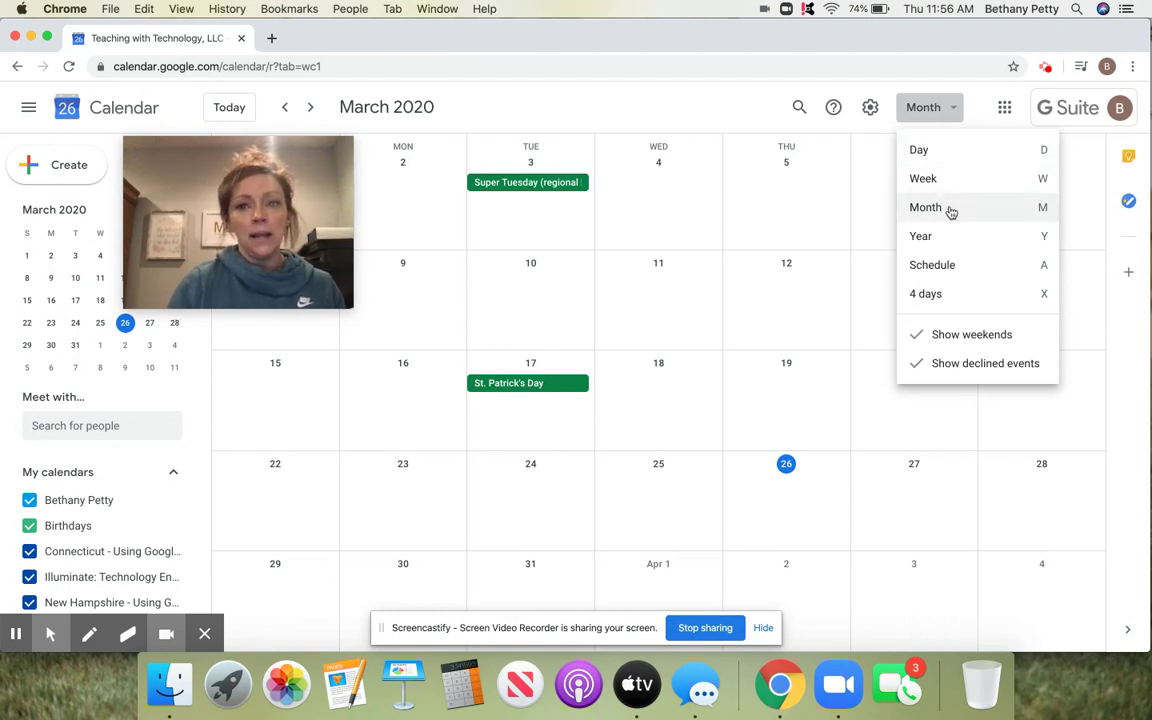
pyautogui.click(728, 121)
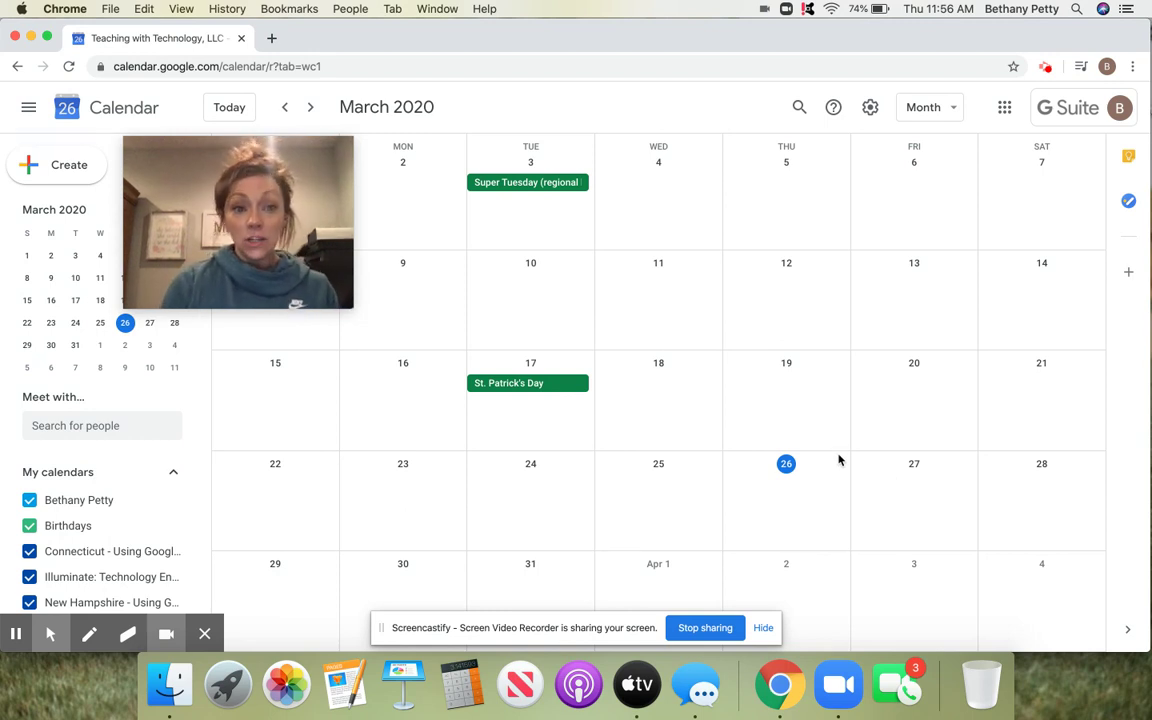
# Step: Create an event on March 26, 2020 from 12:00pm to 1:00pm, titled with the teacher's name followed by "'s Office Hours"
pyautogui.click(784, 504)
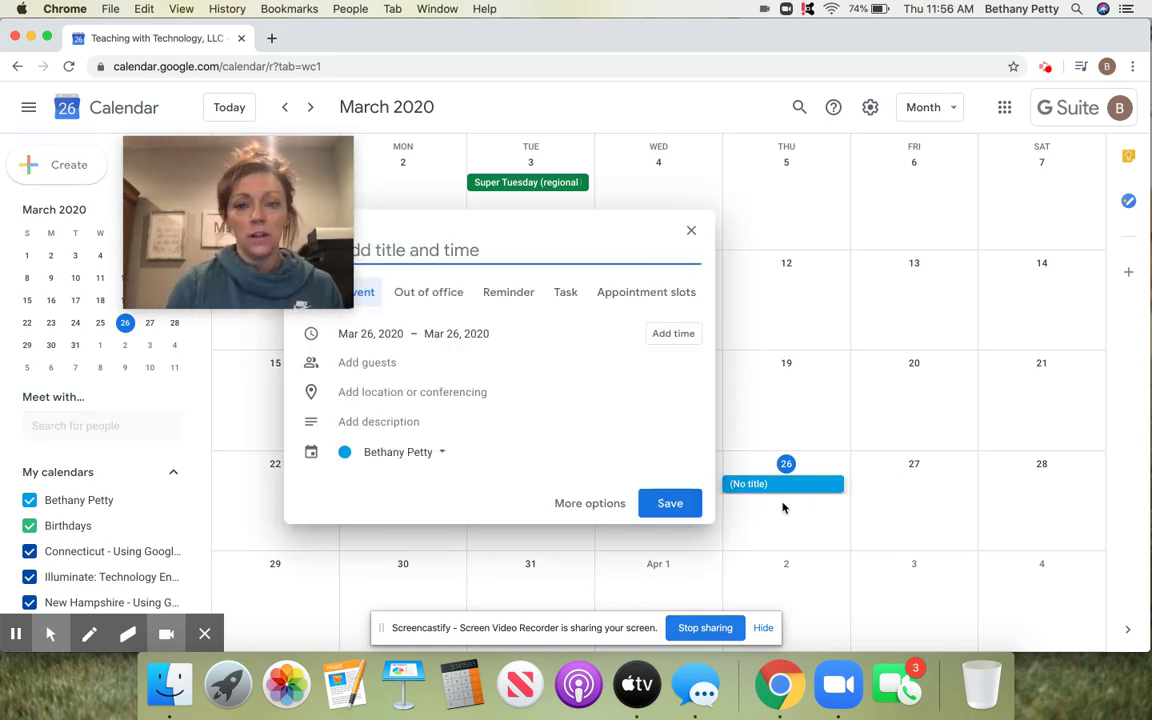
pyautogui.moveTo(252, 218); pyautogui.dragTo(1003, 222)
pyautogui.click(404, 249)
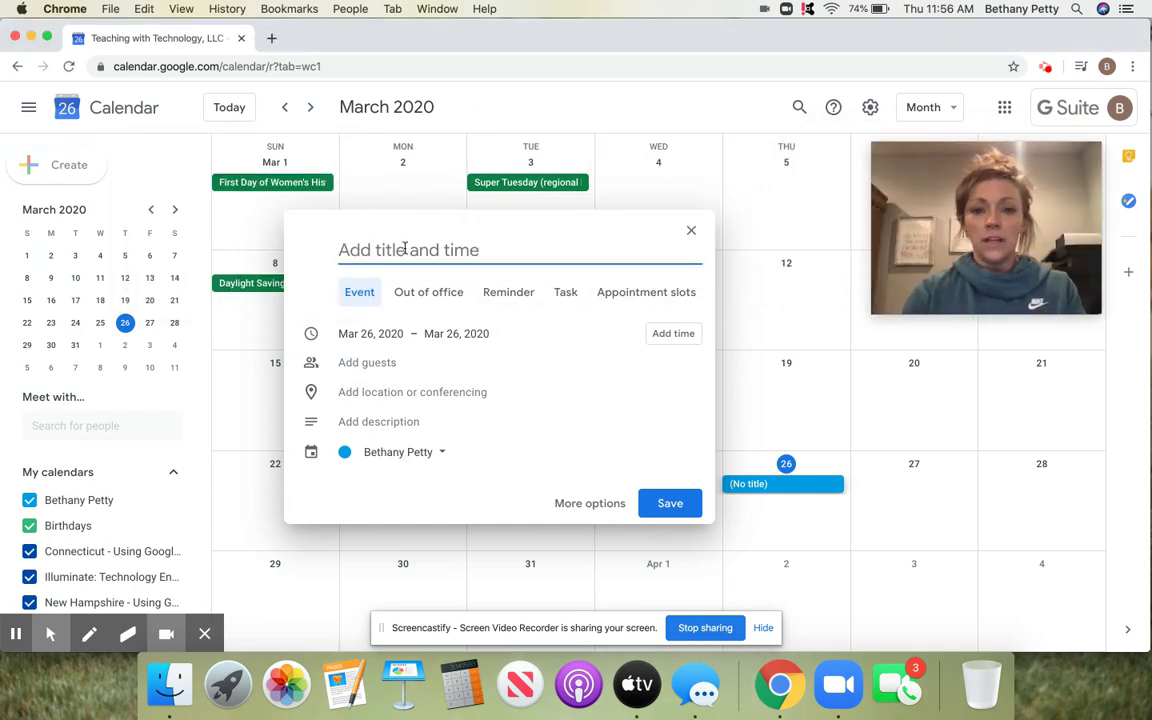
pyautogui.write('Mrs. Petty')
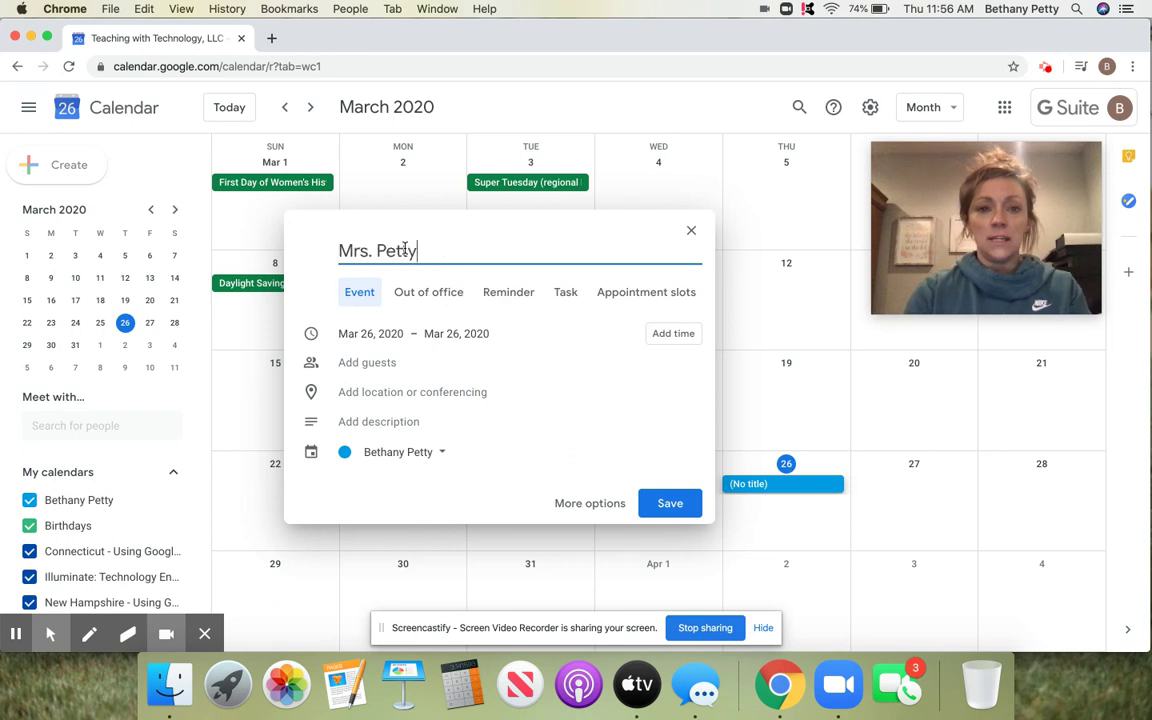
pyautogui.write("'s Office Hours")
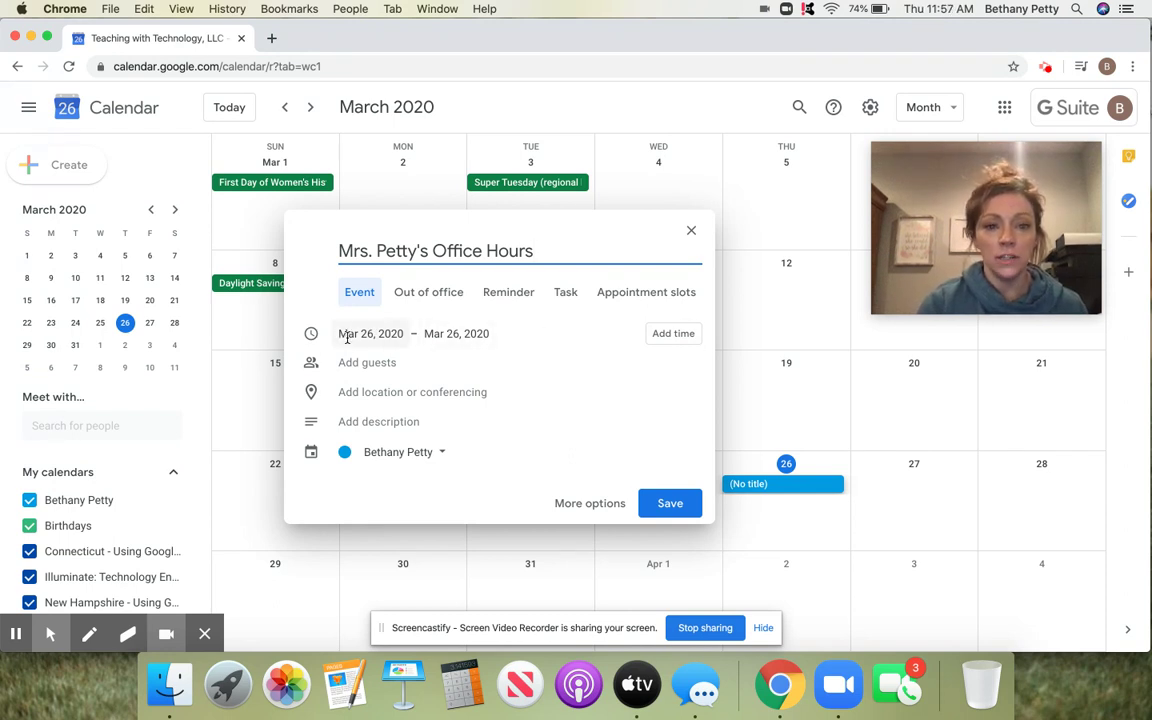
pyautogui.click(695, 334)
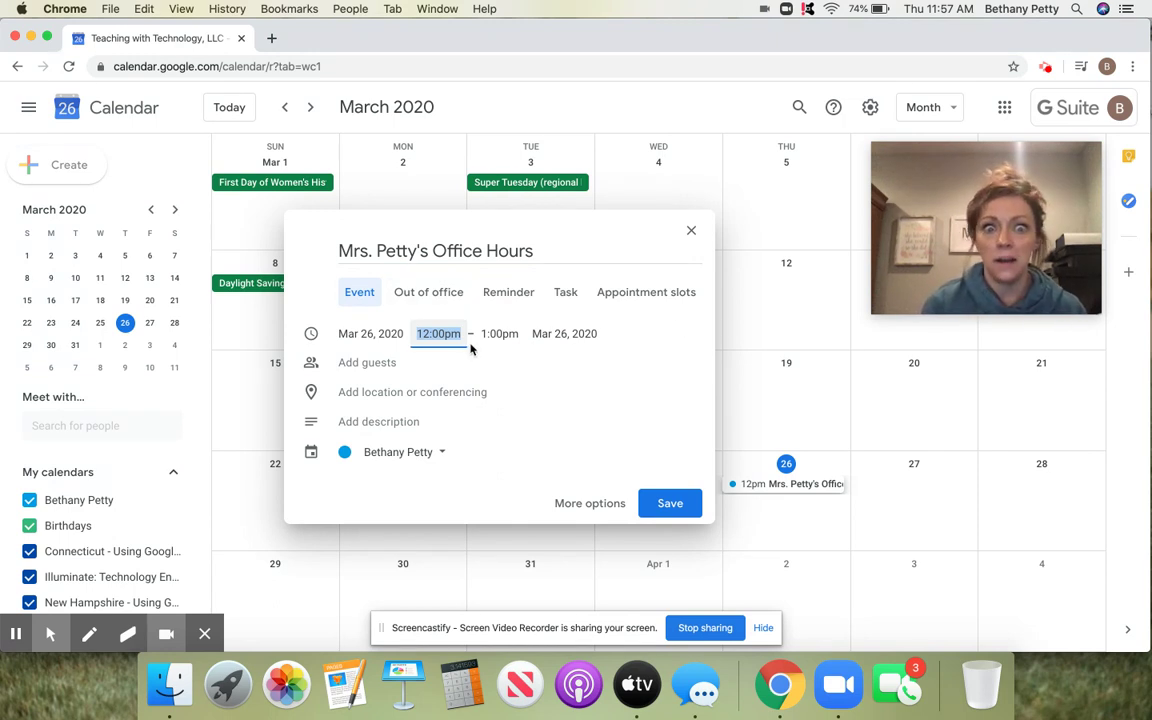
# Step: Add Hangouts Meet conferencing to the event and add a guest by e-mail address
pyautogui.click(455, 397)
pyautogui.click(381, 437)
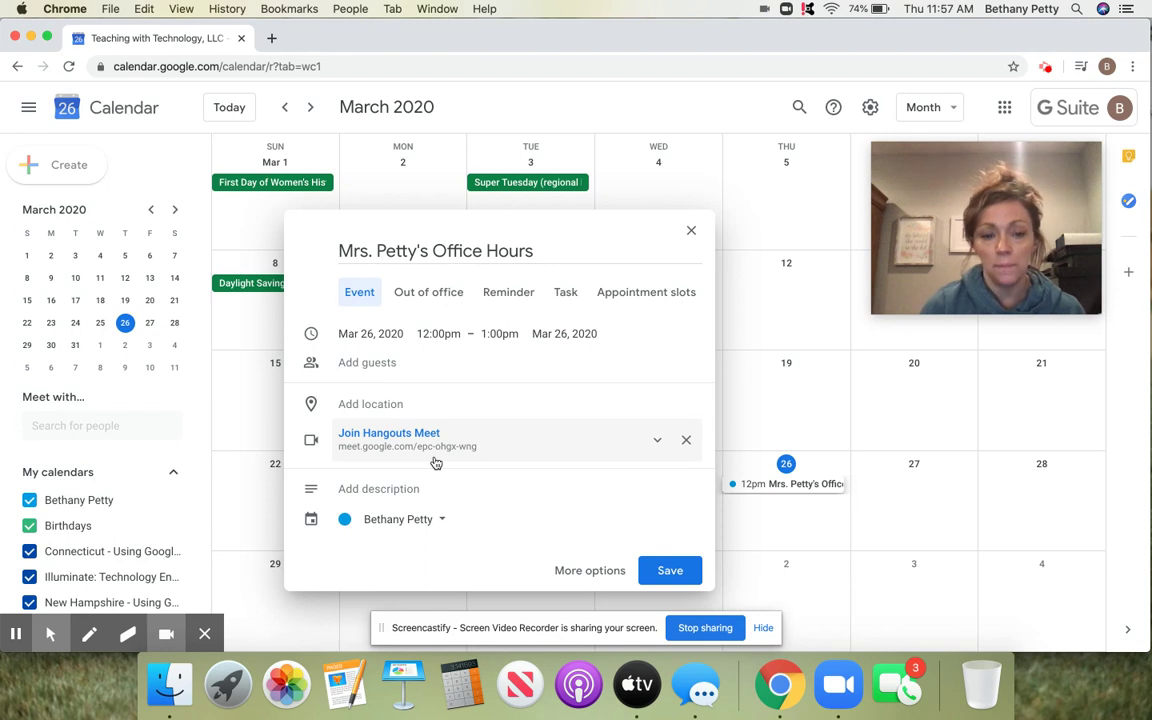
pyautogui.click(429, 363)
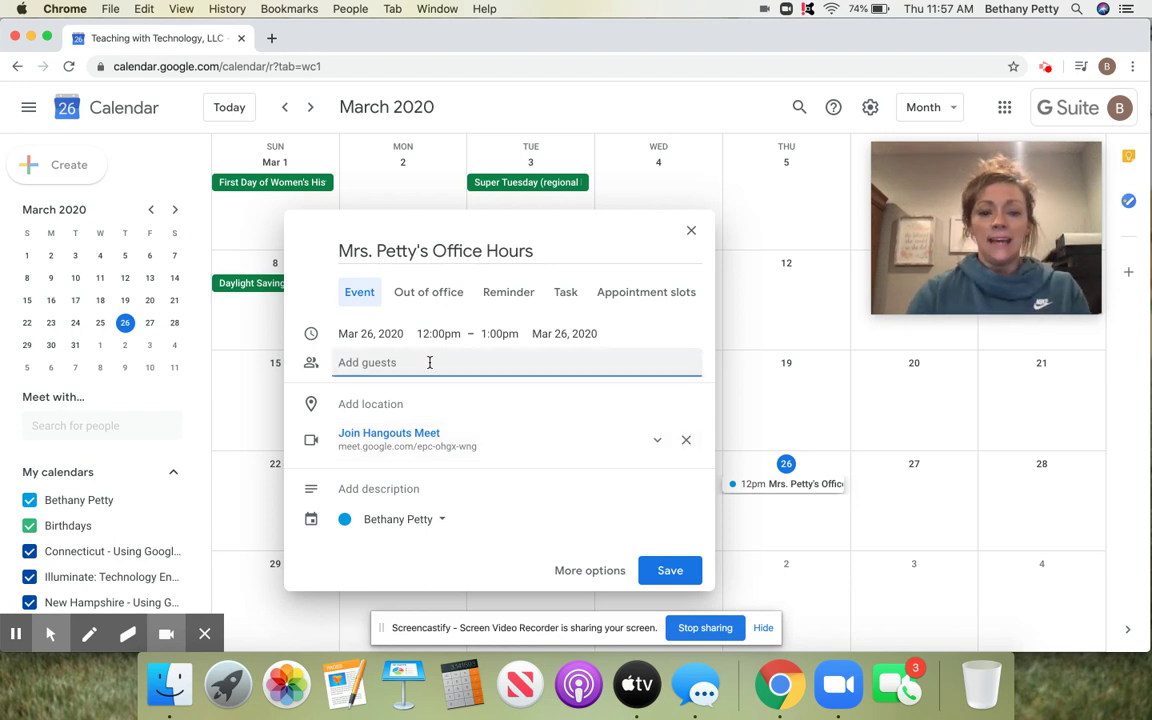
pyautogui.write('bjfi')
pyautogui.press('Return')
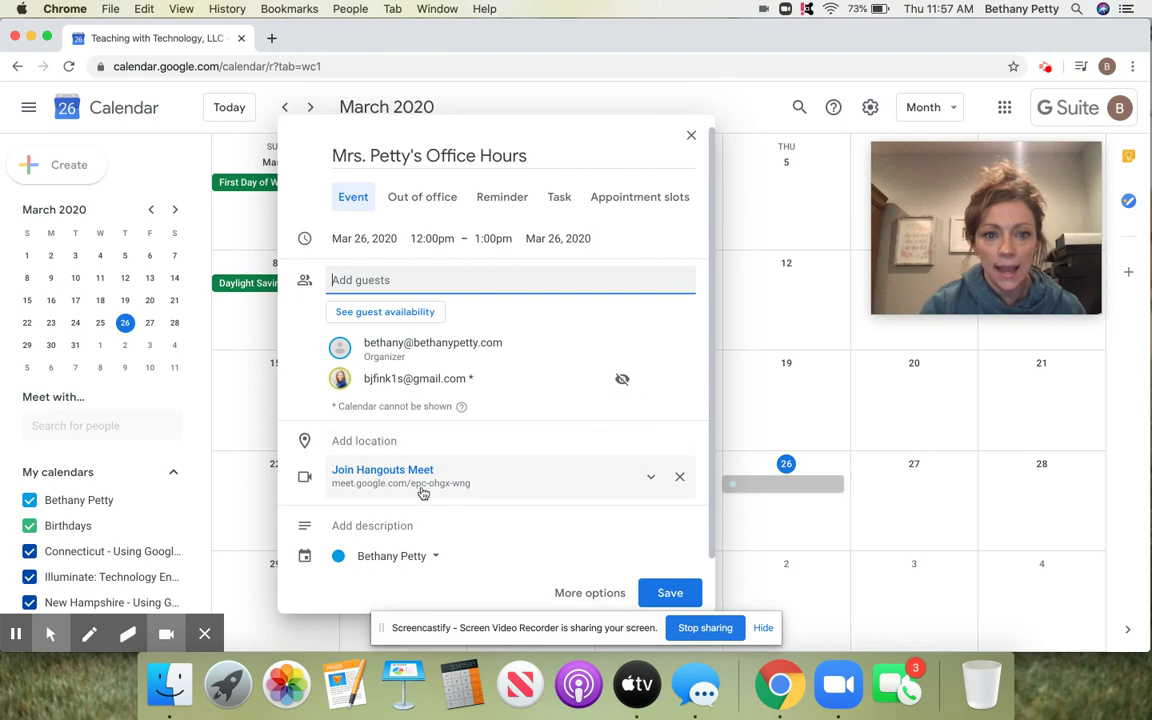
# Step: Save the event and send the invitation e-mails, including to the guest outside the organization
pyautogui.scroll(-1, 424, 490)
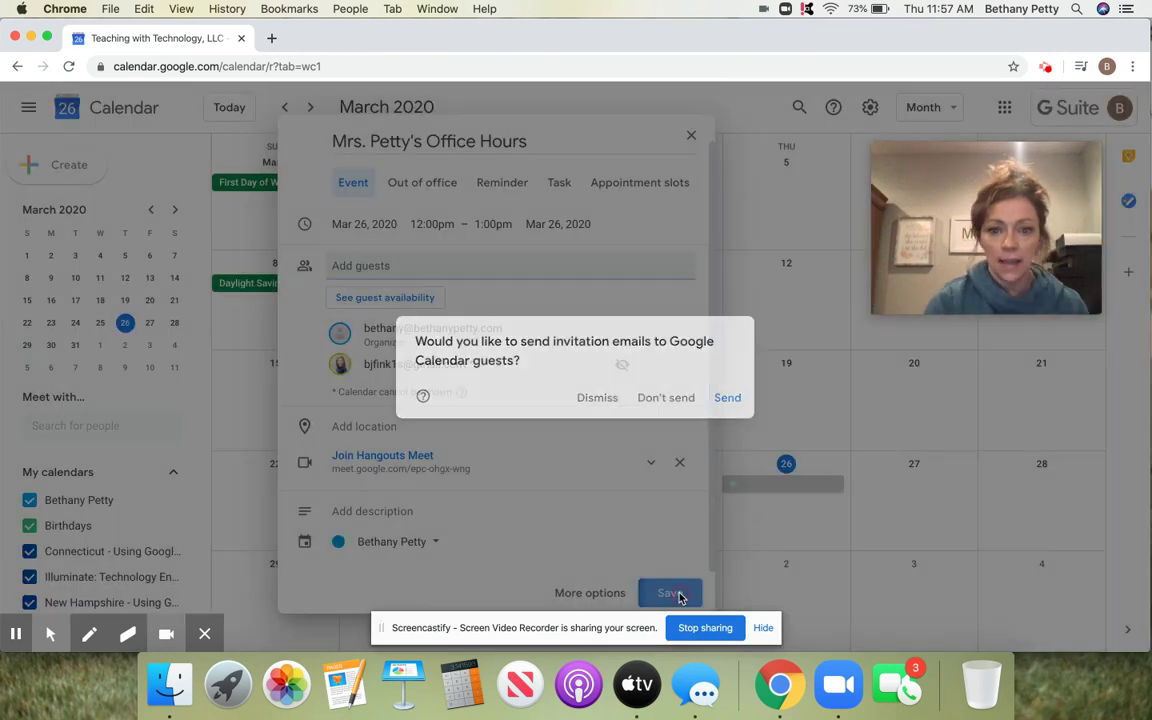
pyautogui.click(674, 594)
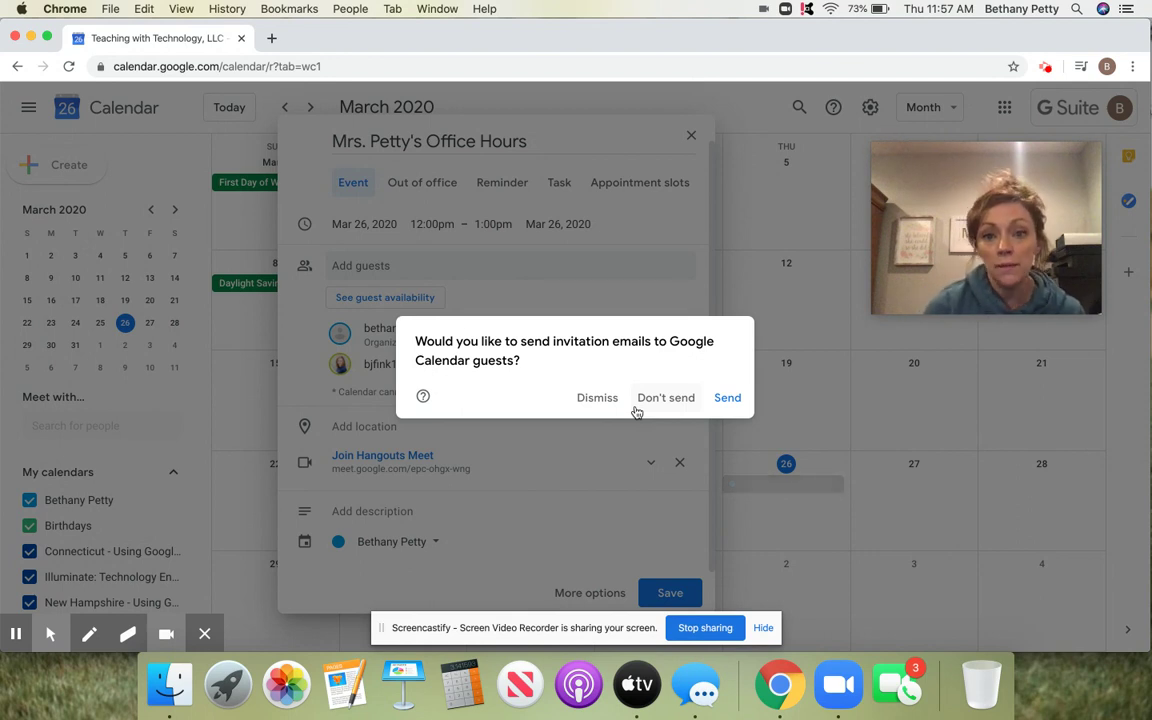
pyautogui.click(736, 400)
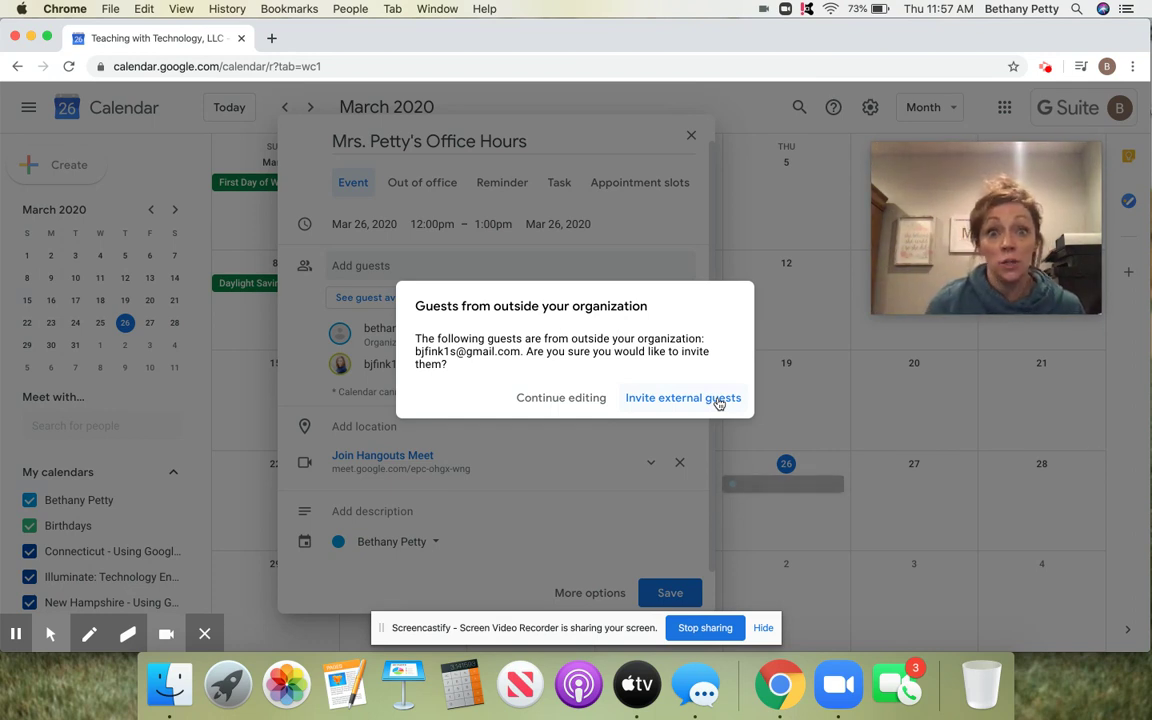
pyautogui.click(717, 400)
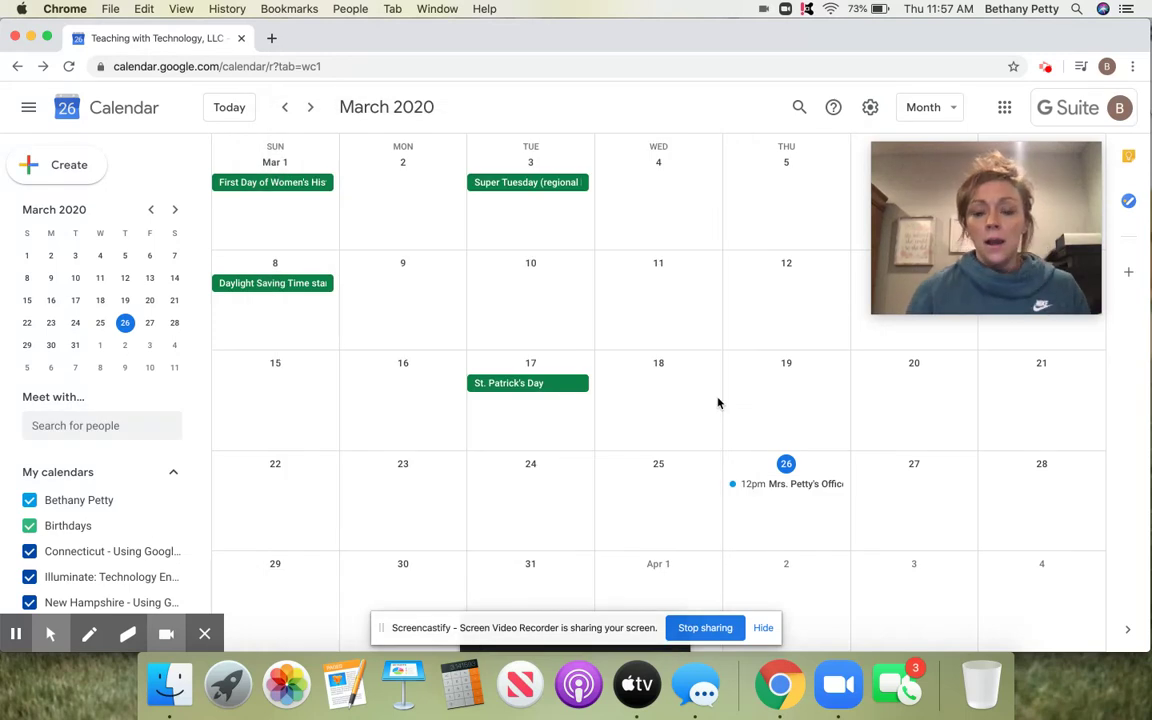
# Step: Open the office hours event on March 26 and join its Hangouts Meet call
pyautogui.click(775, 492)
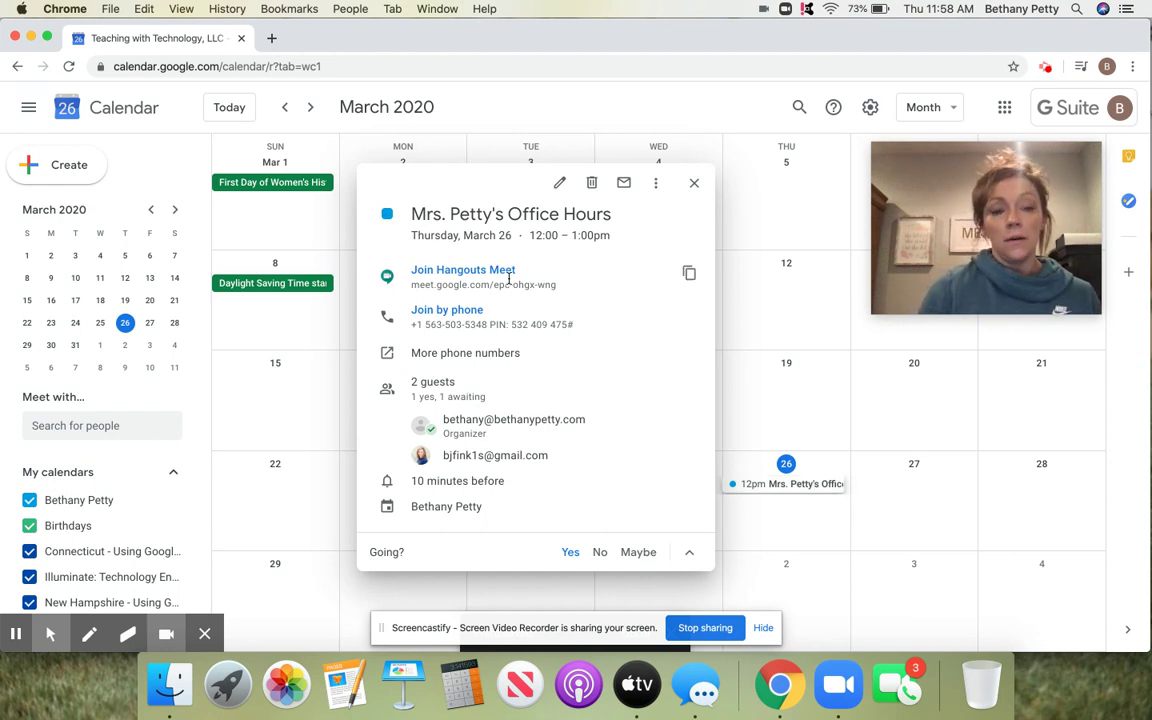
pyautogui.click(476, 270)
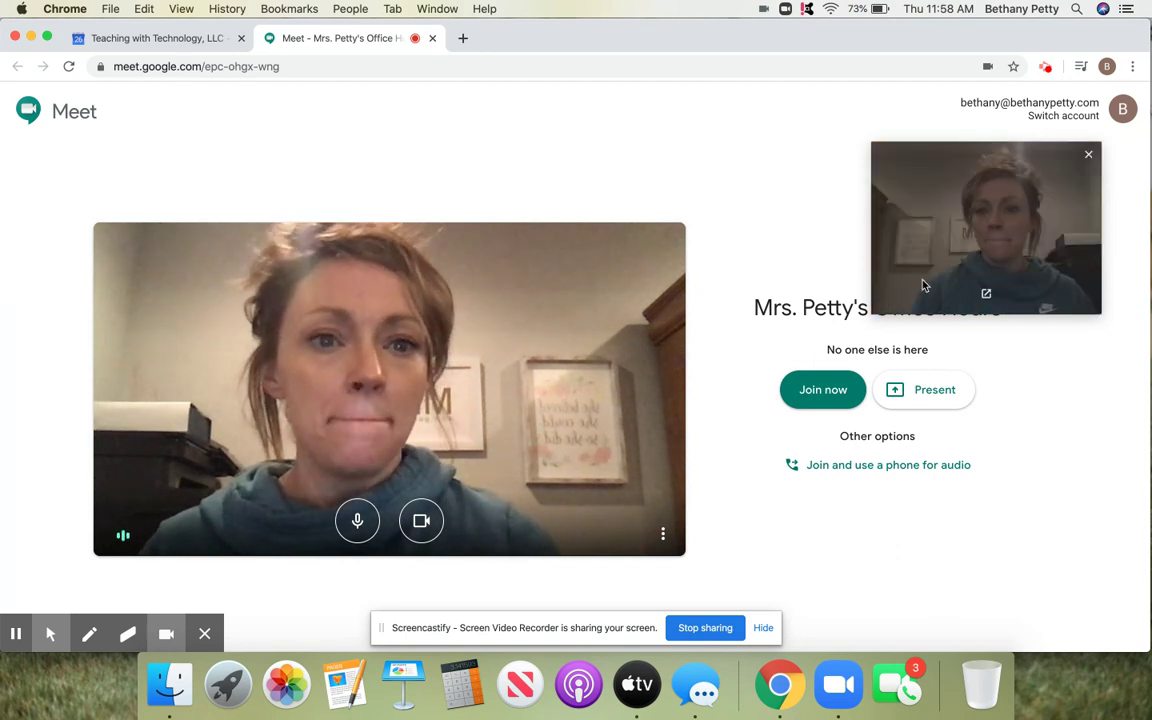
pyautogui.moveTo(998, 272); pyautogui.dragTo(200, 239)
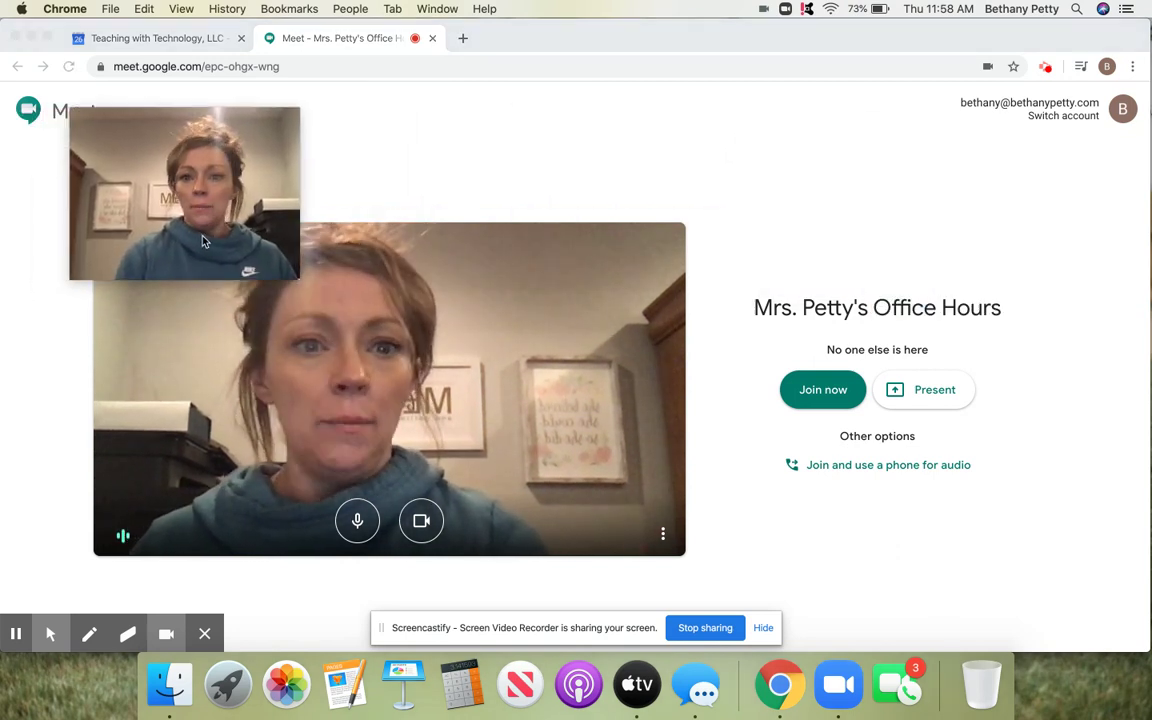
pyautogui.click(822, 395)
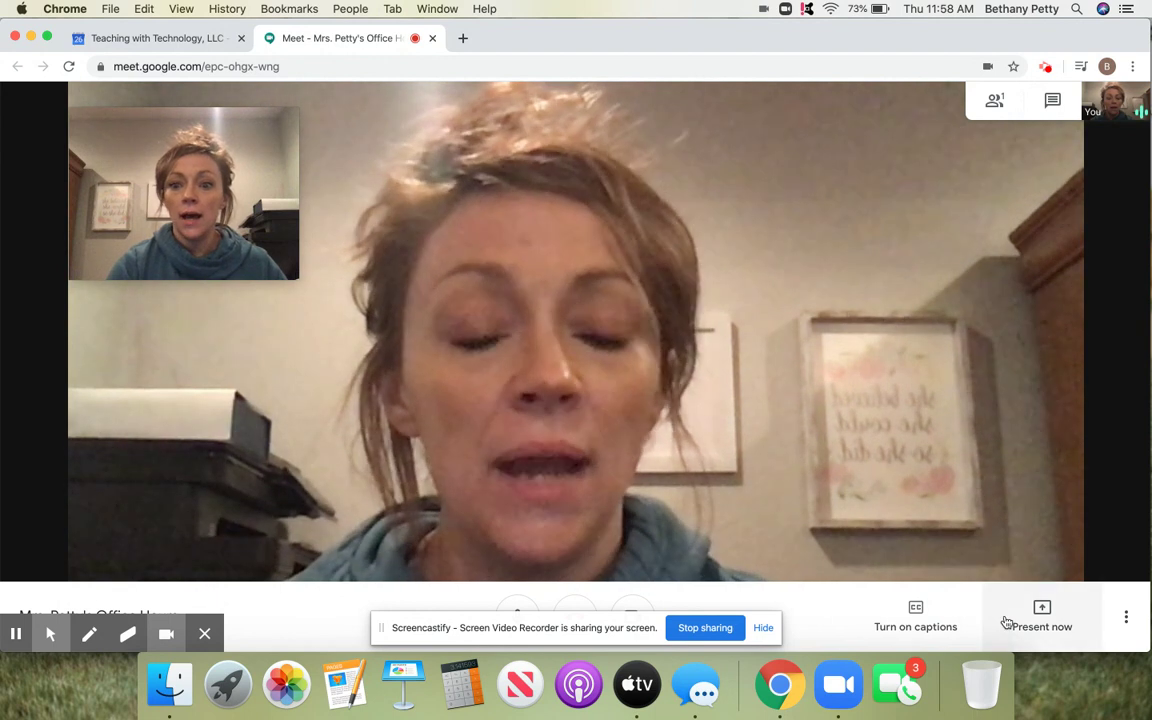
# Step: Check the meeting's presenting options and start recording the meeting, accepting the consent notice
pyautogui.click(1052, 624)
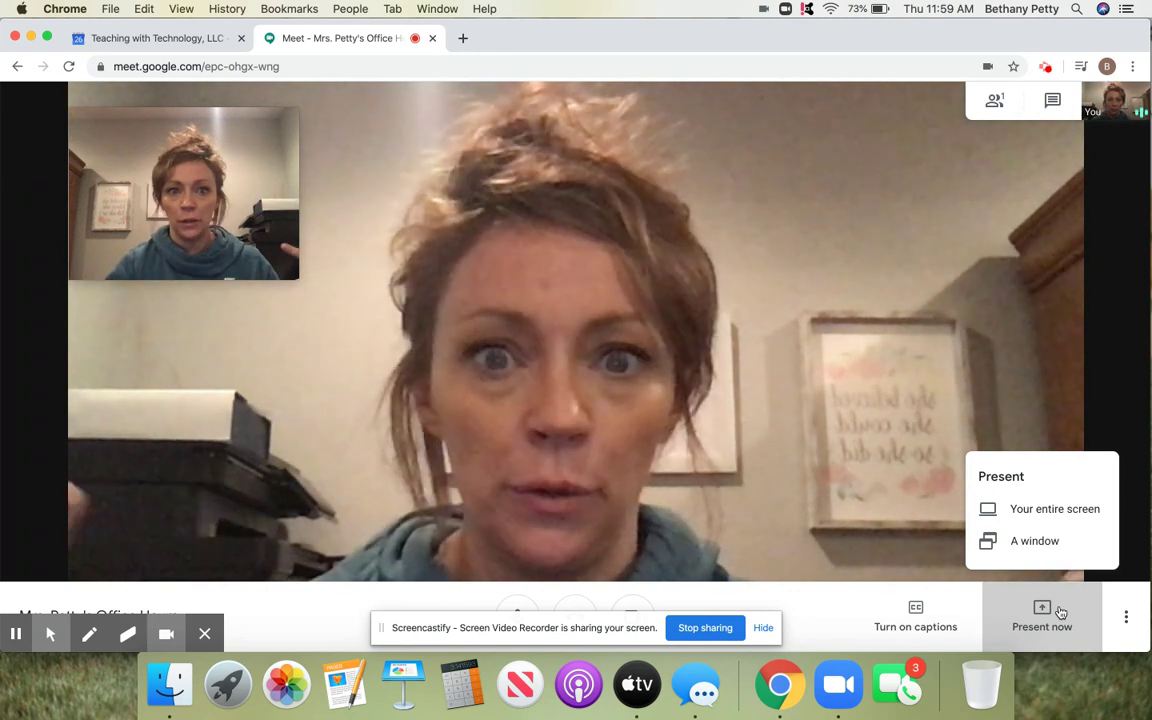
pyautogui.click(1125, 620)
pyautogui.click(1125, 620)
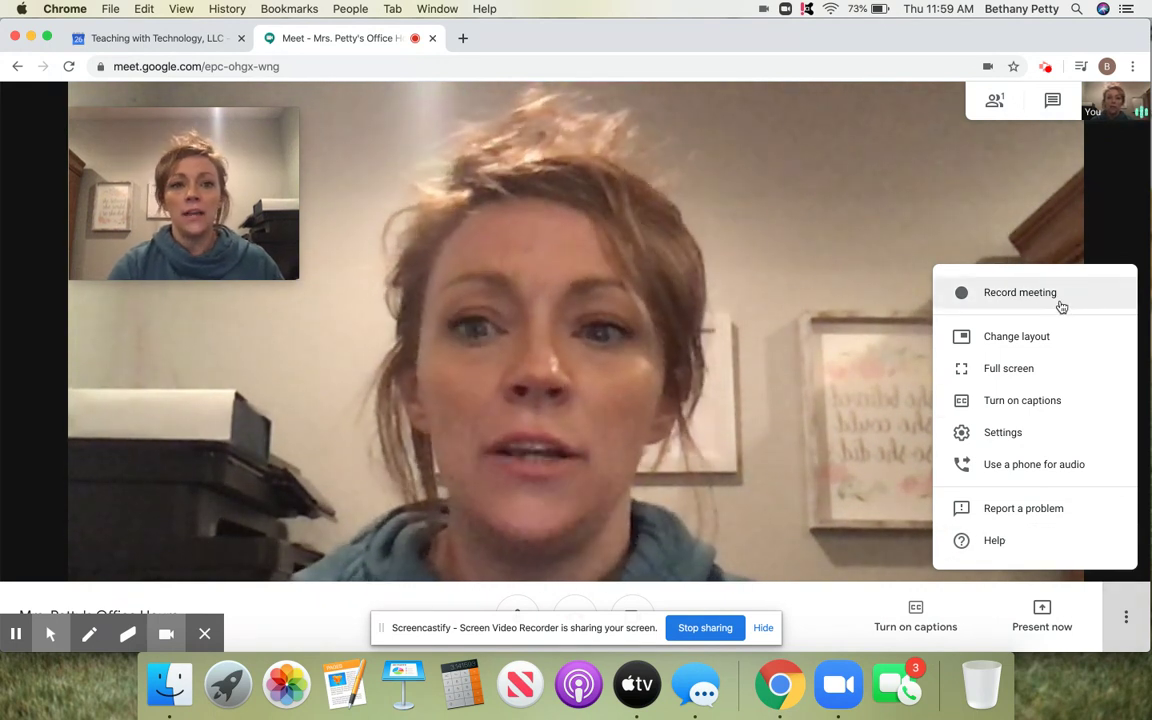
pyautogui.click(1061, 306)
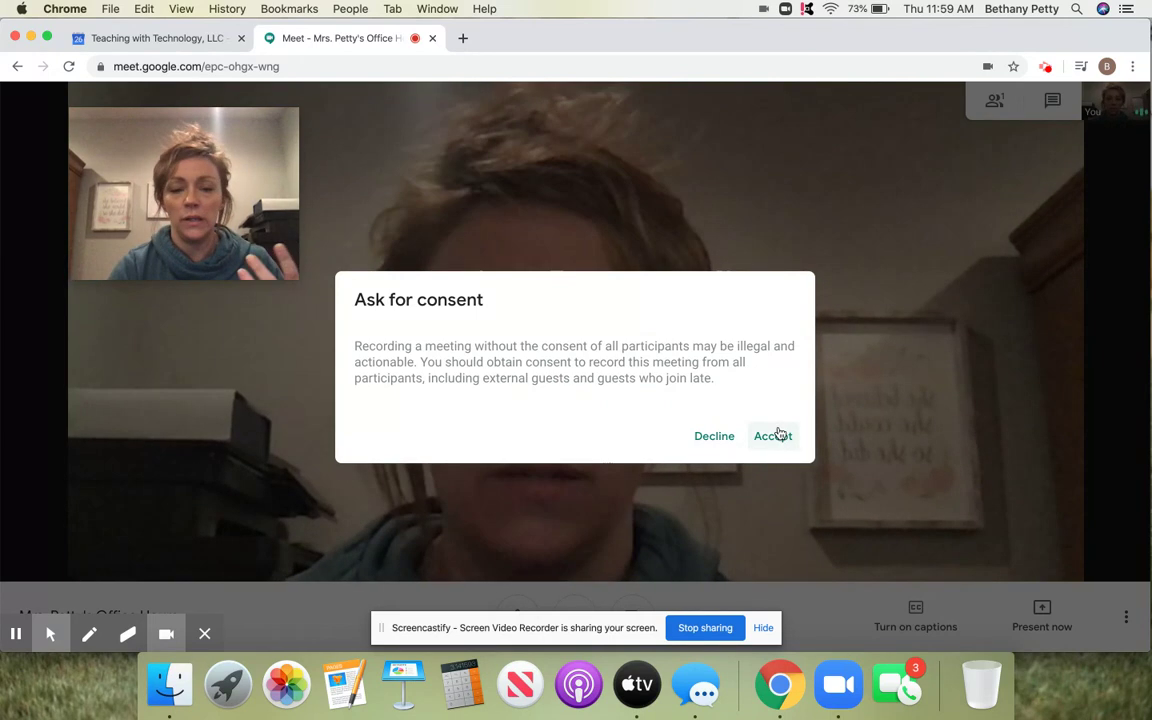
pyautogui.click(779, 434)
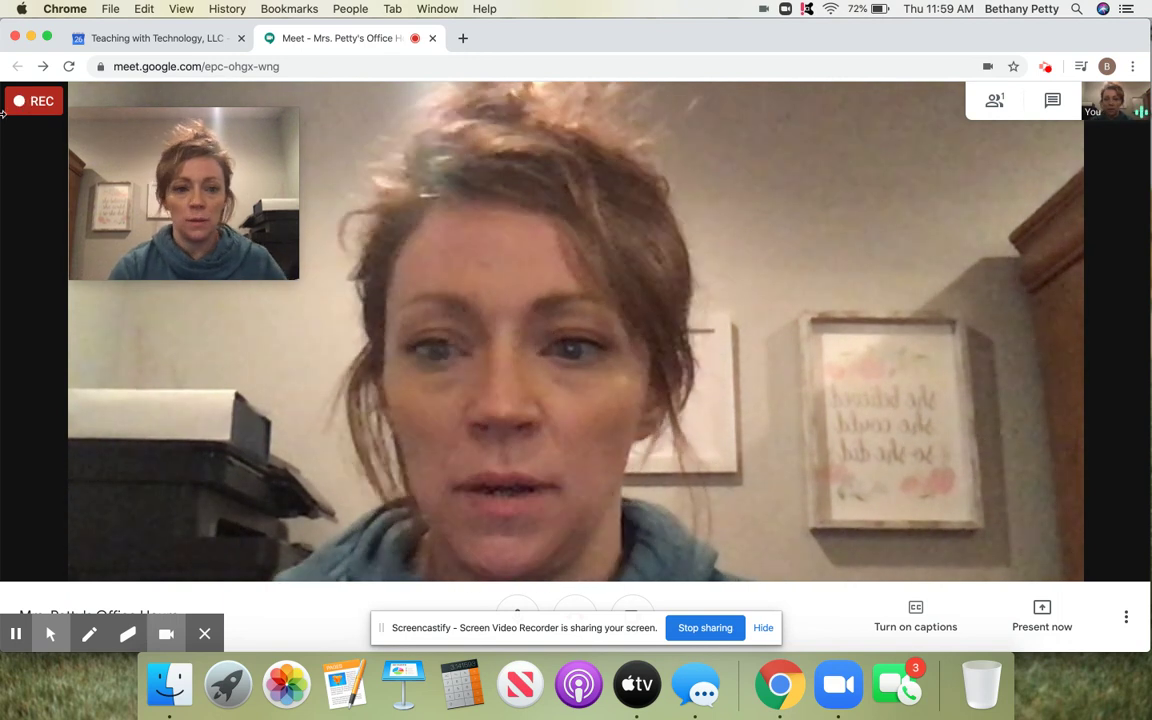
# Step: Stop the meeting recording and confirm the stop
pyautogui.click(33, 107)
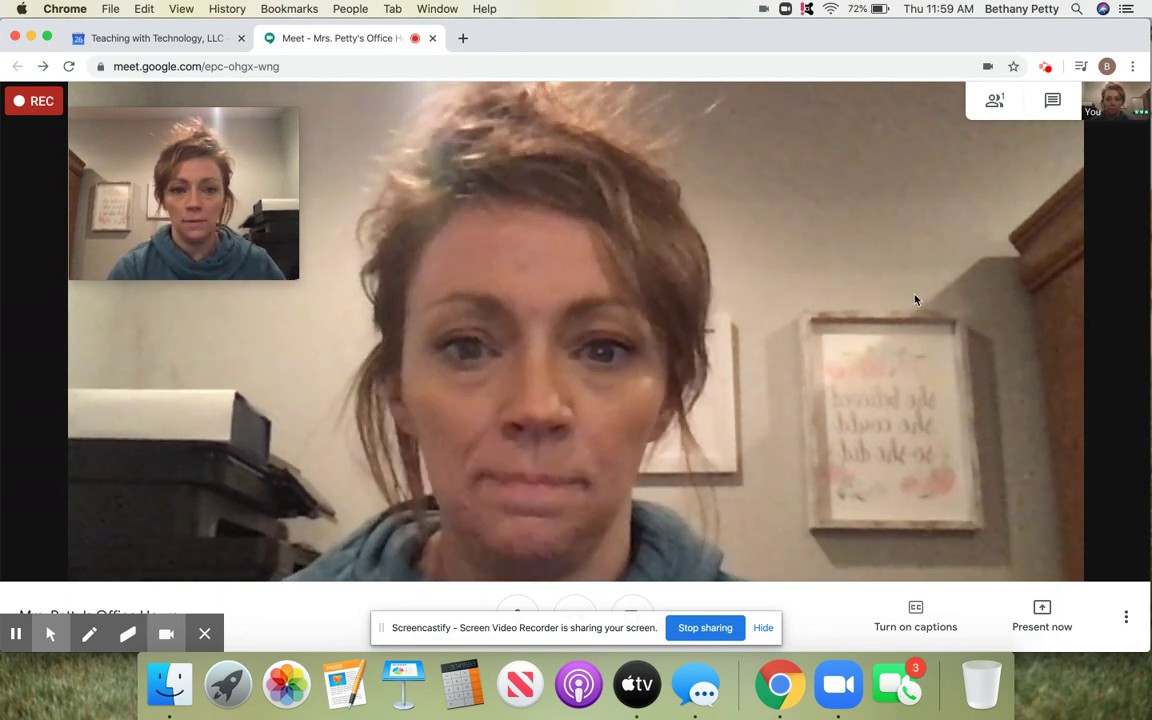
pyautogui.click(1126, 622)
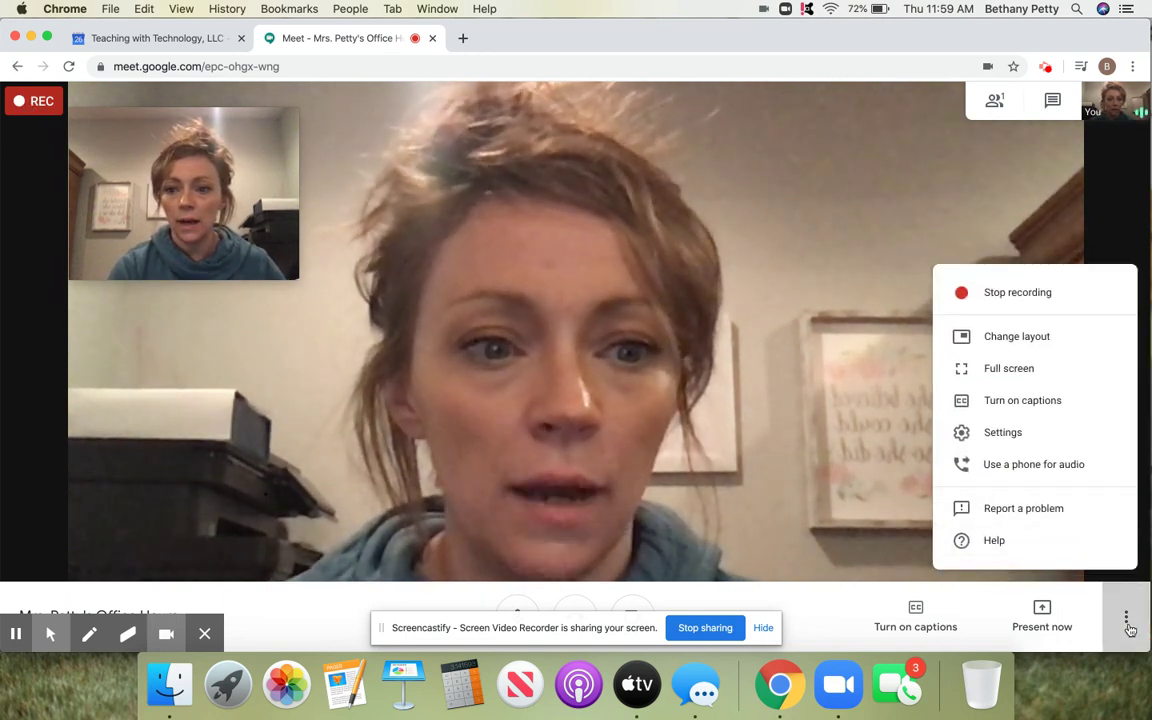
pyautogui.click(1049, 300)
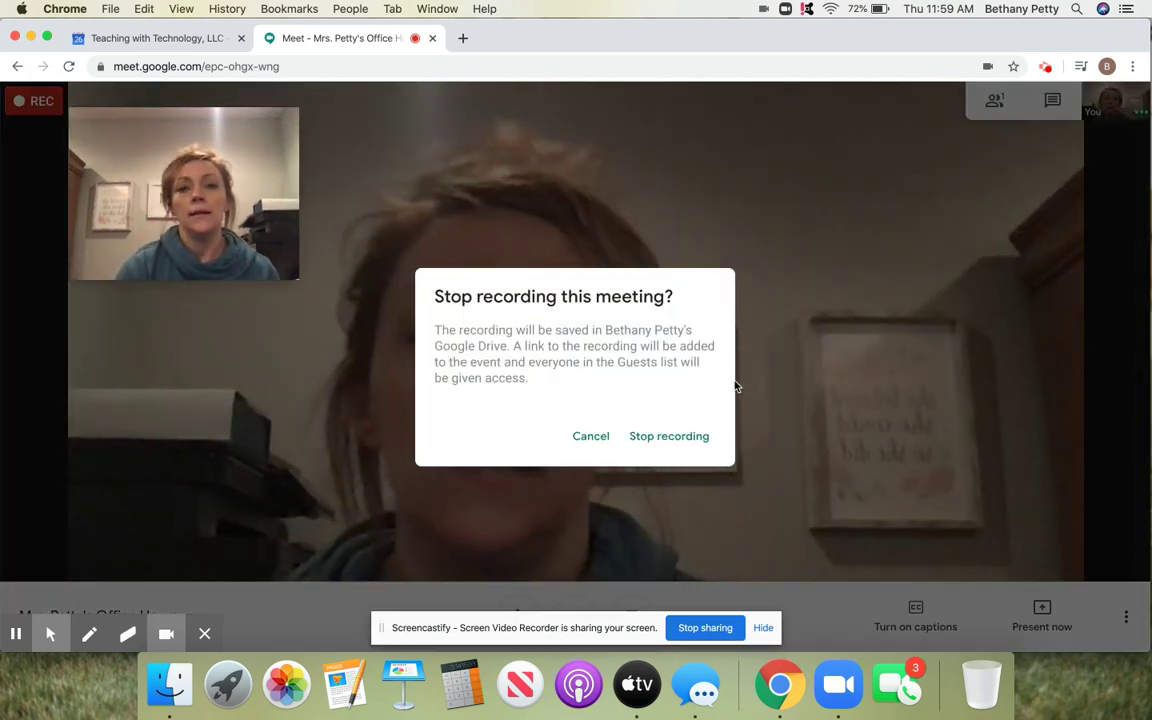
pyautogui.click(697, 437)
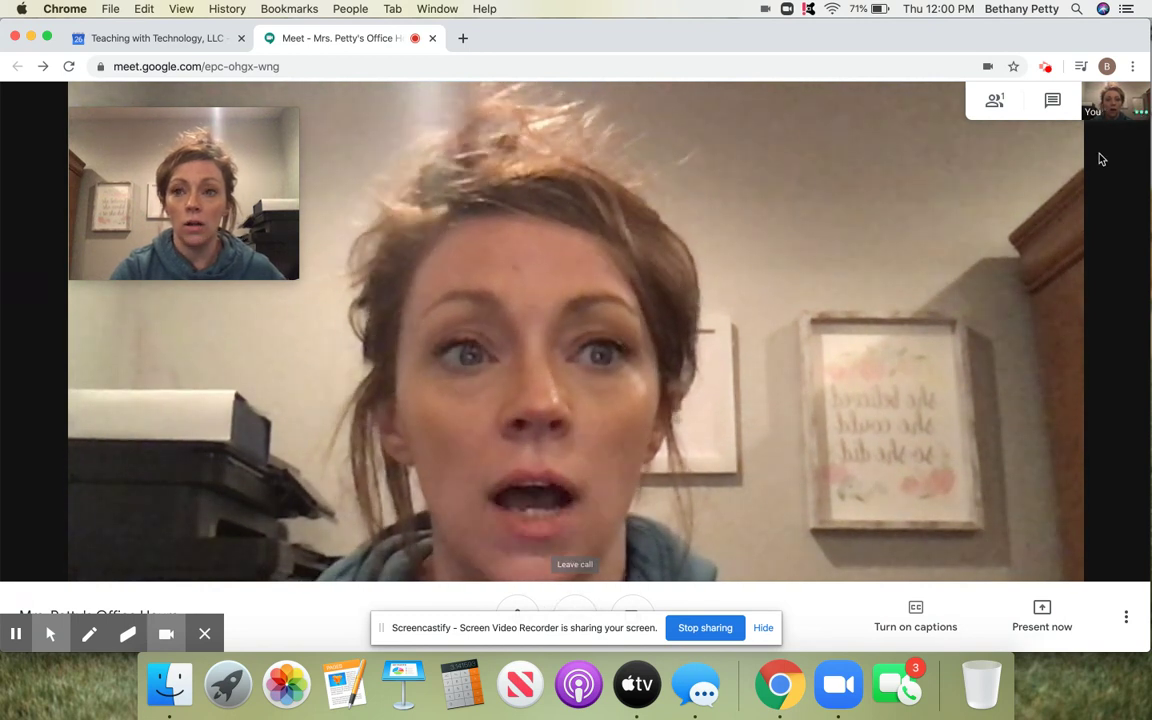
# Step: View the meeting's chat and participant list, and return to the full video view
pyautogui.click(1054, 103)
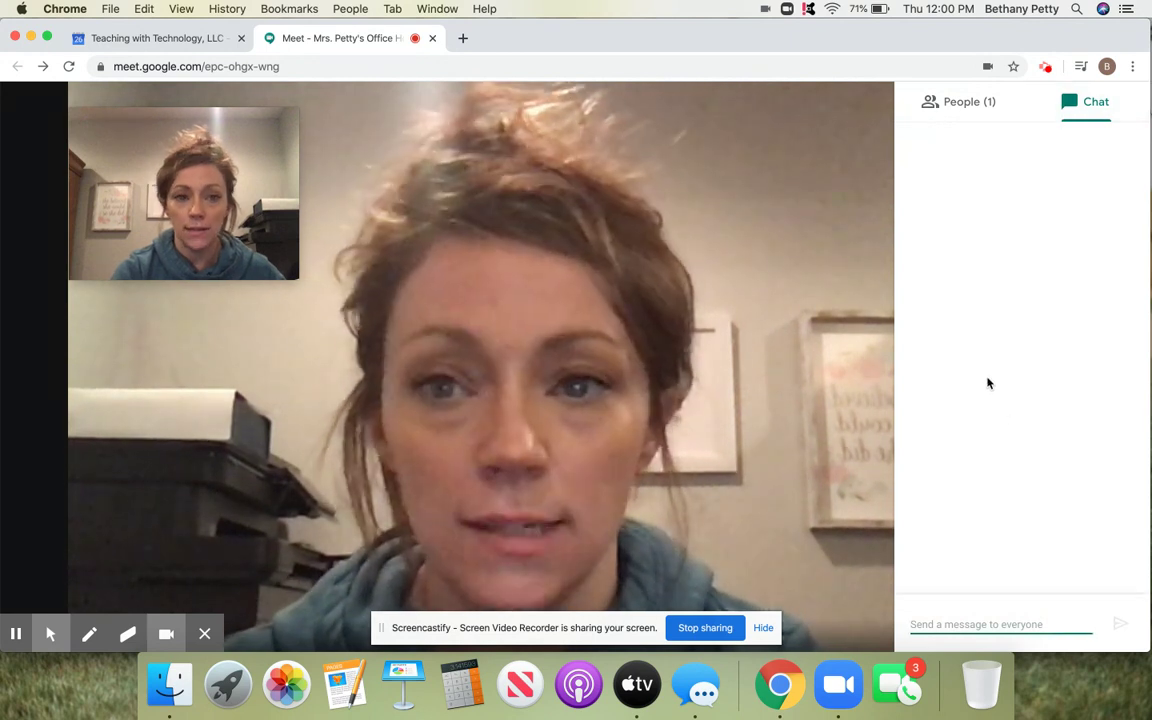
pyautogui.click(947, 630)
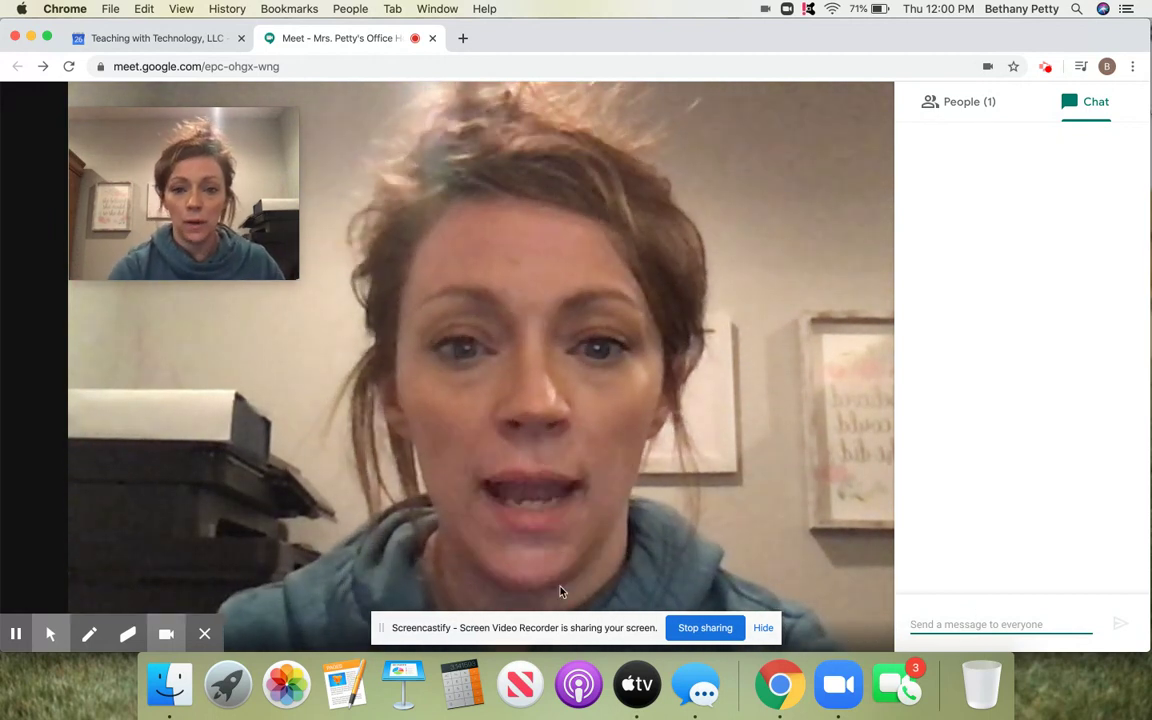
pyautogui.click(956, 108)
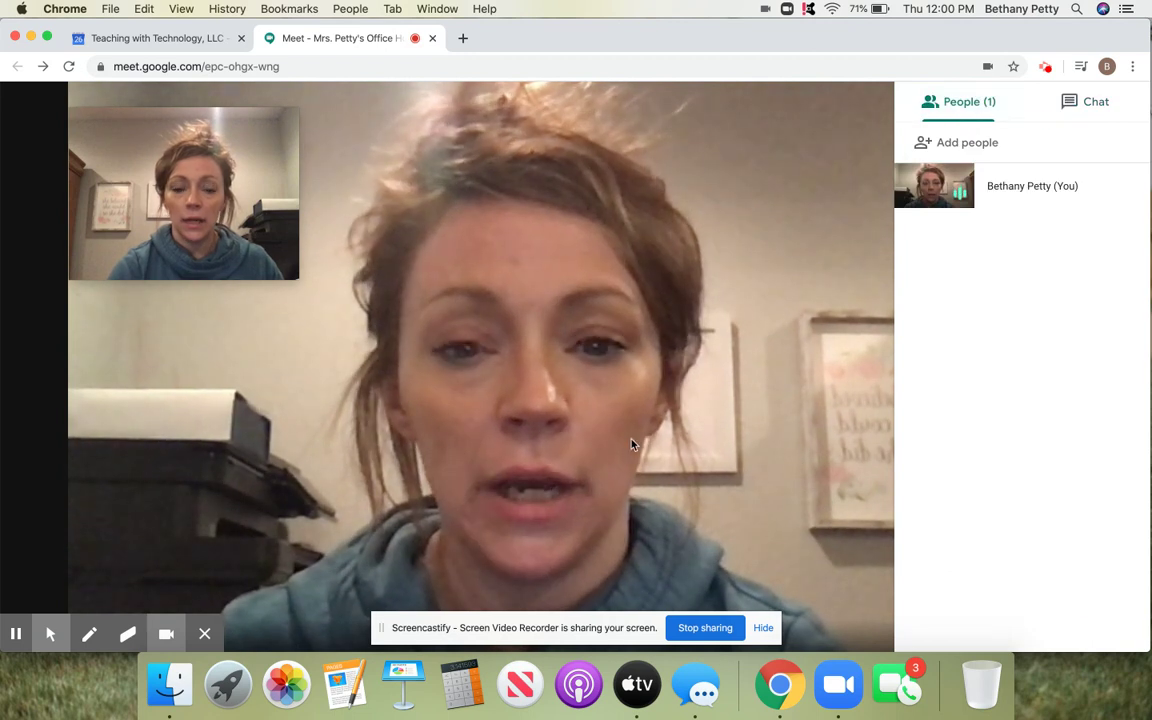
pyautogui.click(577, 587)
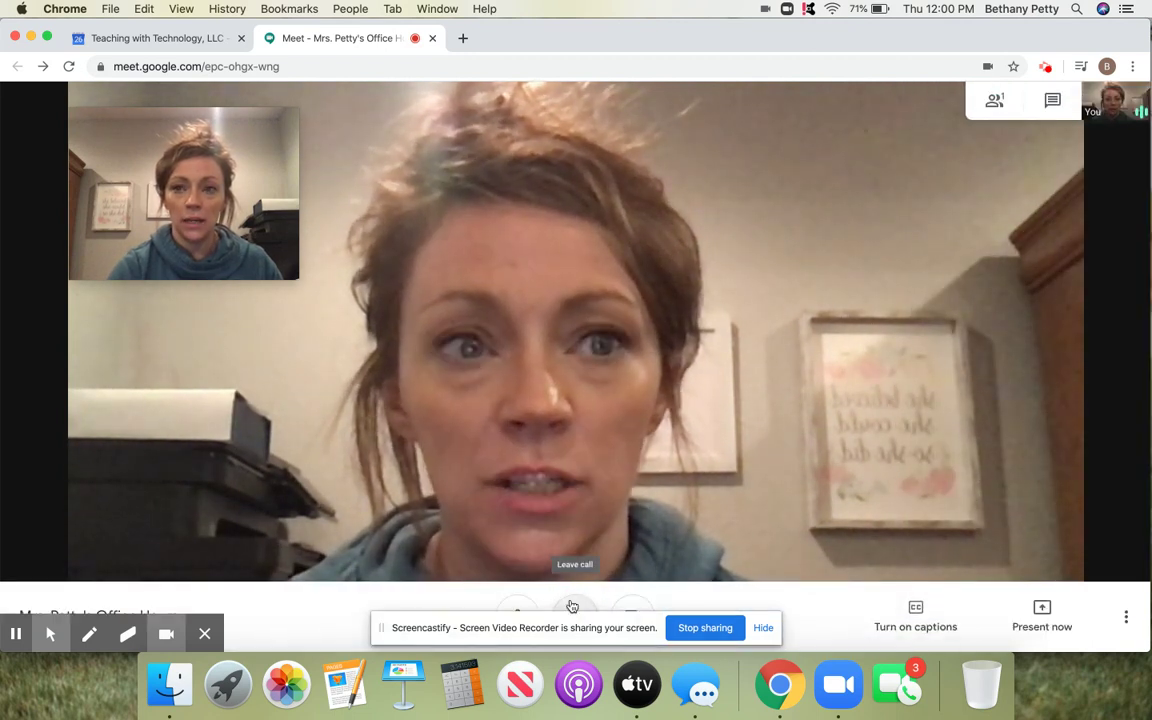
# Step: Leave the call and close the meeting's browser tab to return to the calendar
pyautogui.click(572, 607)
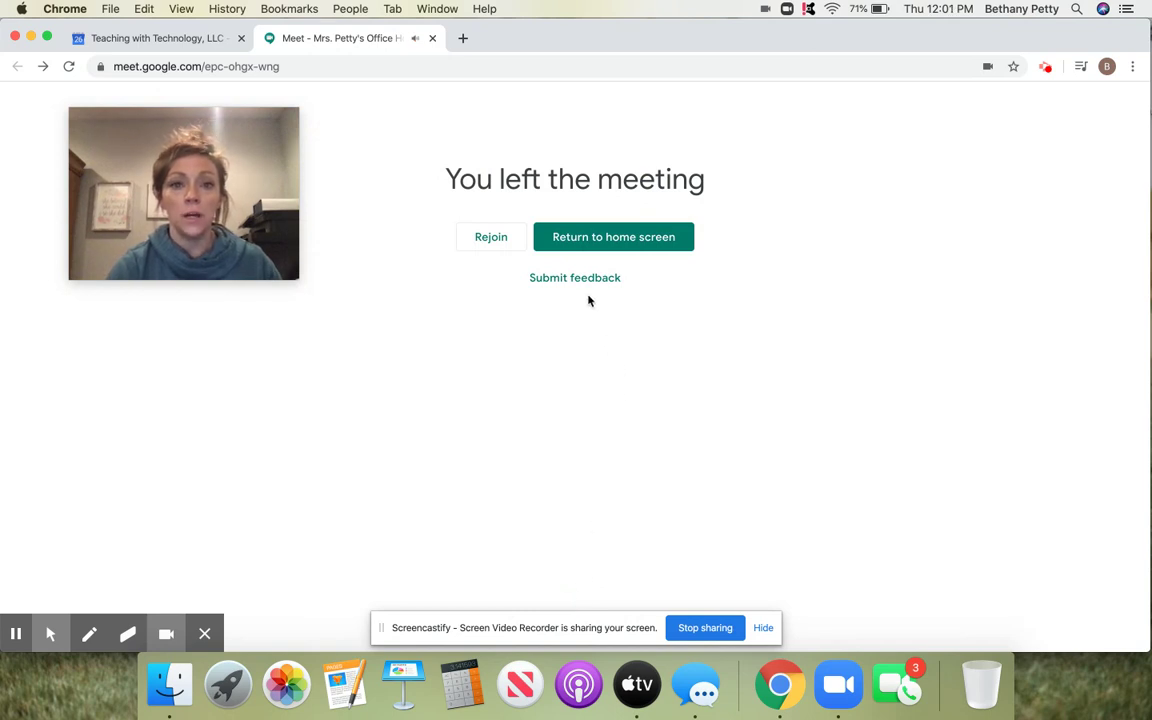
pyautogui.click(432, 39)
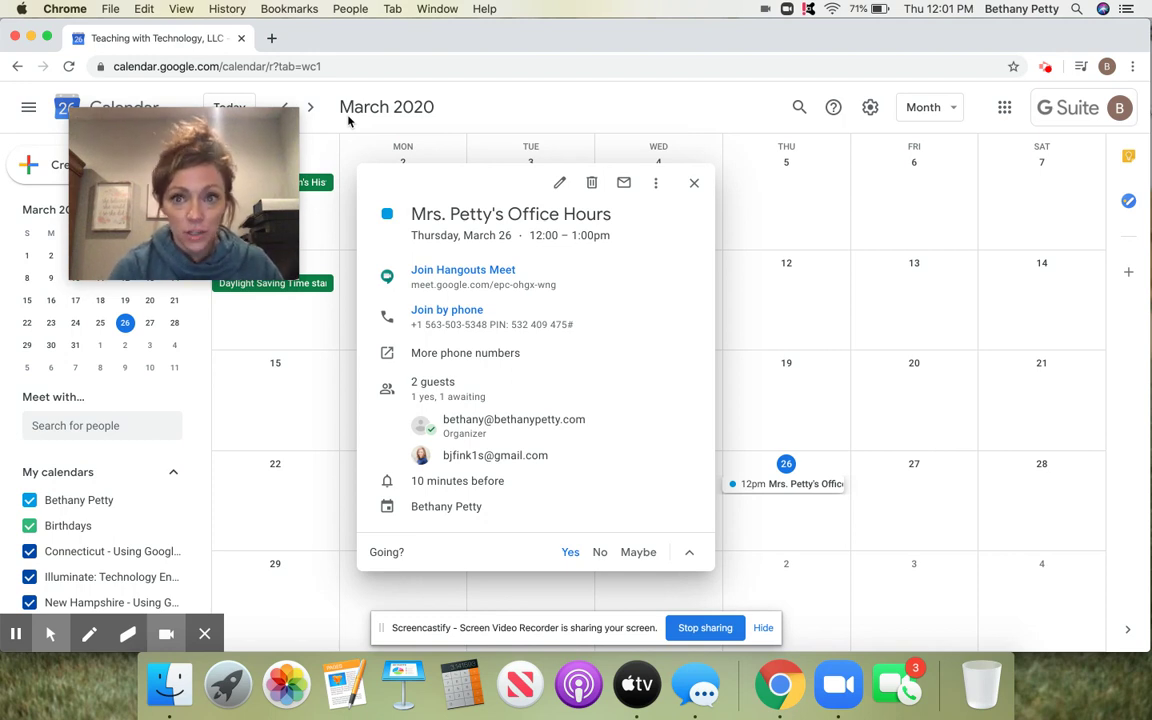
pyautogui.click(1046, 67)
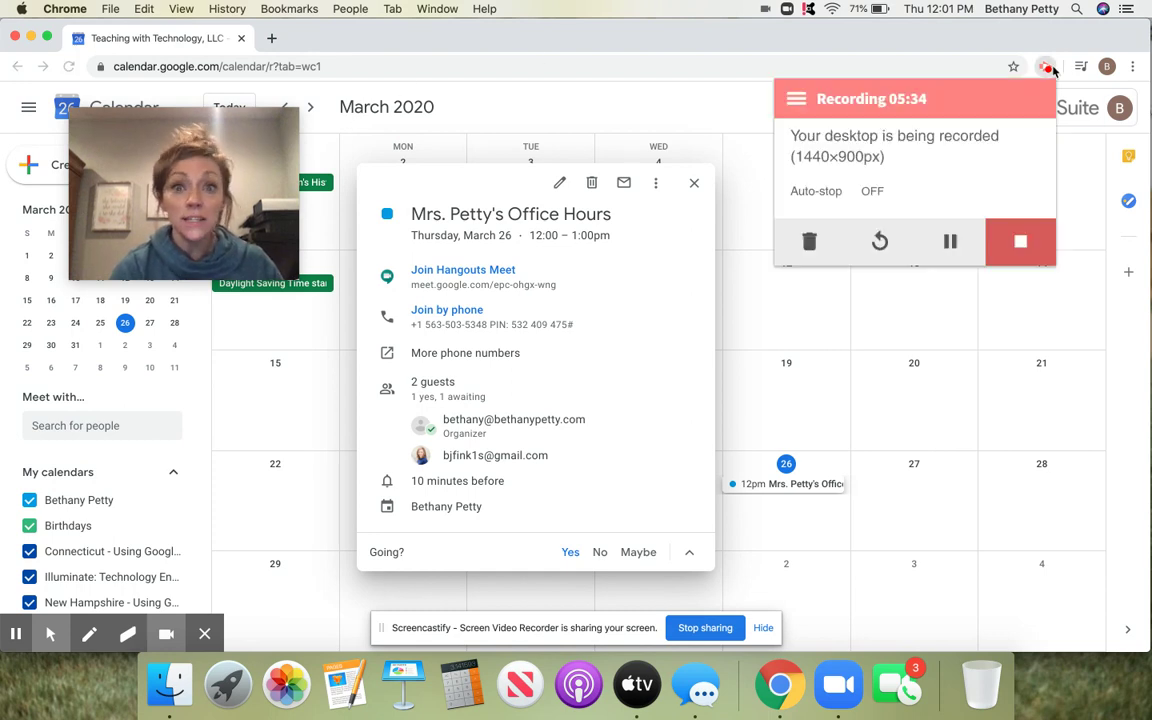